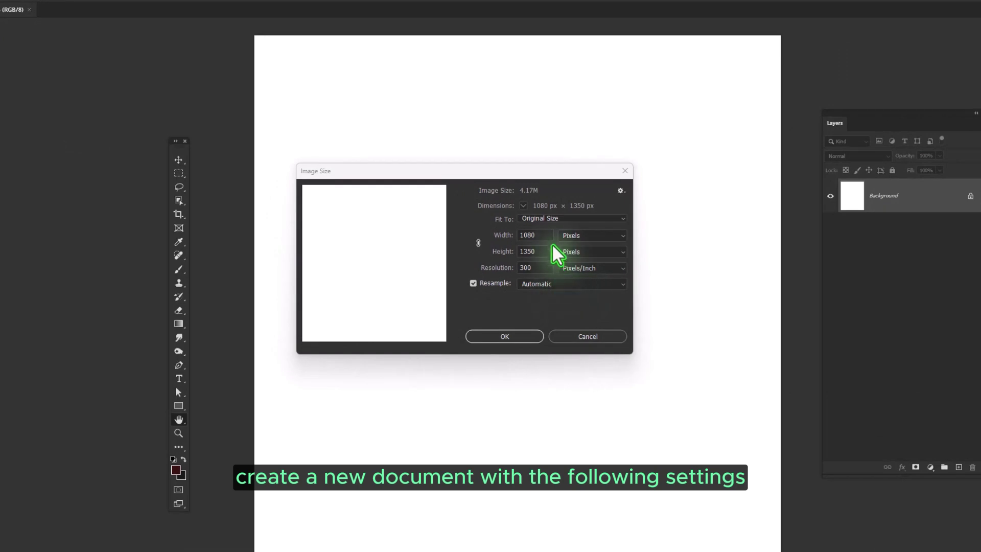
- Confirm the document is 1080 × 1350 px at 300 ppi, leaving Image Size unchanged
{"action": "left_click", "coordinate": [533, 235]}
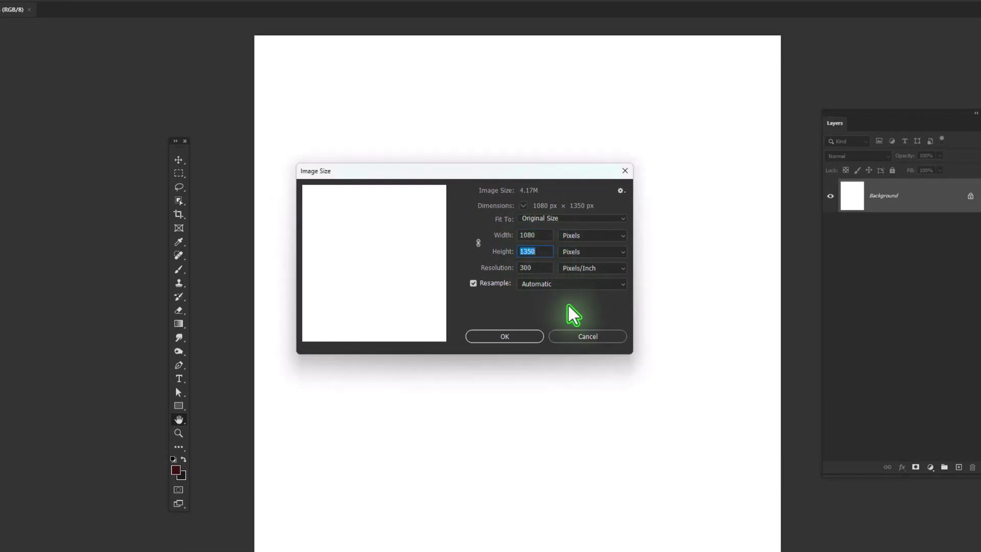
{"action": "left_click", "coordinate": [590, 338]}
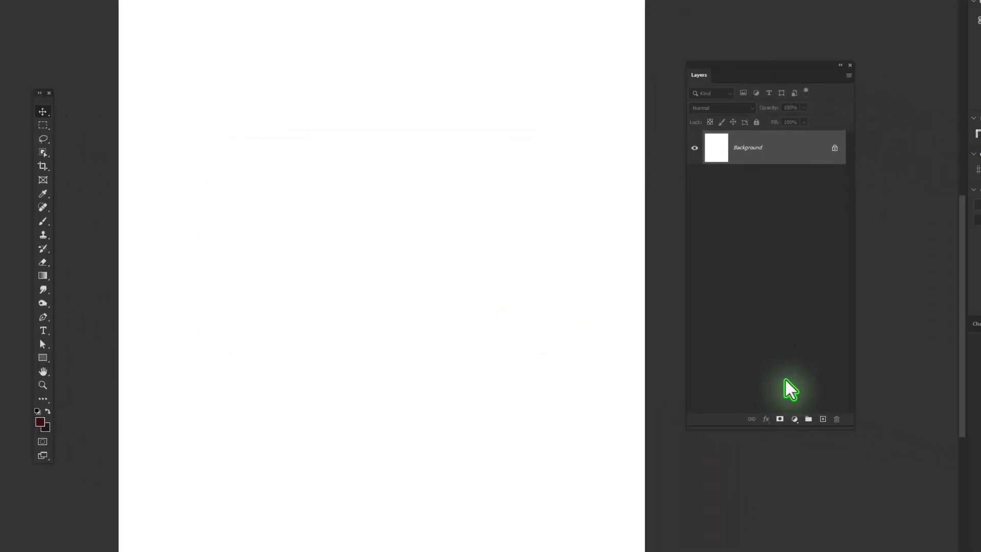
- Add a Solid Color fill layer in light grey #dfdfdf covering the canvas
{"action": "left_click", "coordinate": [688, 383]}
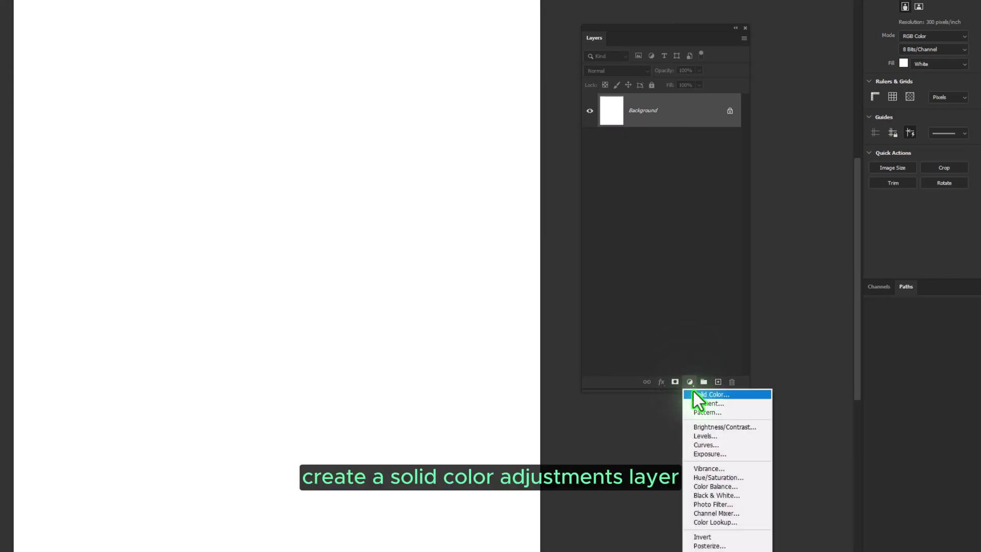
{"action": "left_click", "coordinate": [696, 394]}
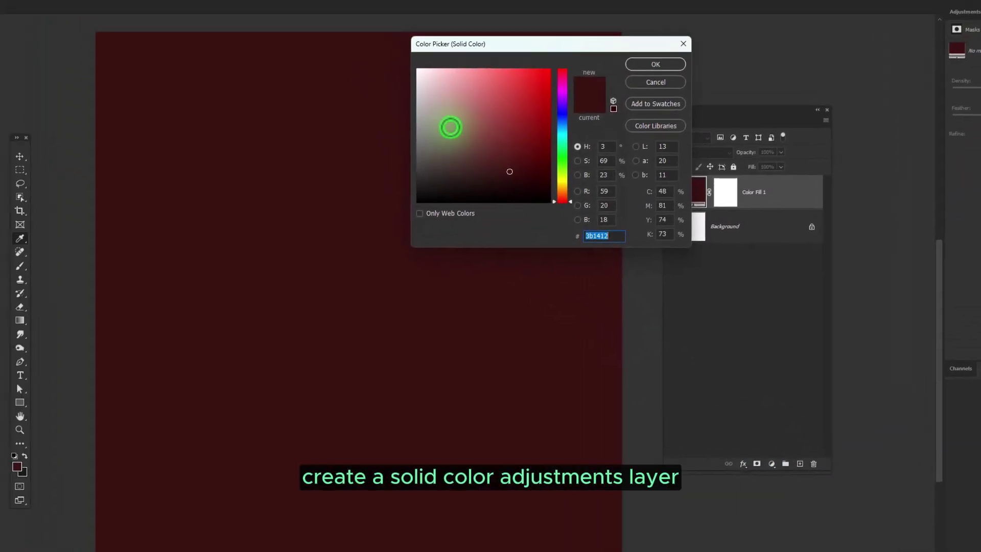
{"action": "left_click", "coordinate": [332, 1]}
{"action": "left_click_drag", "start_coordinate": [450, 119], "coordinate": [446, 126]}
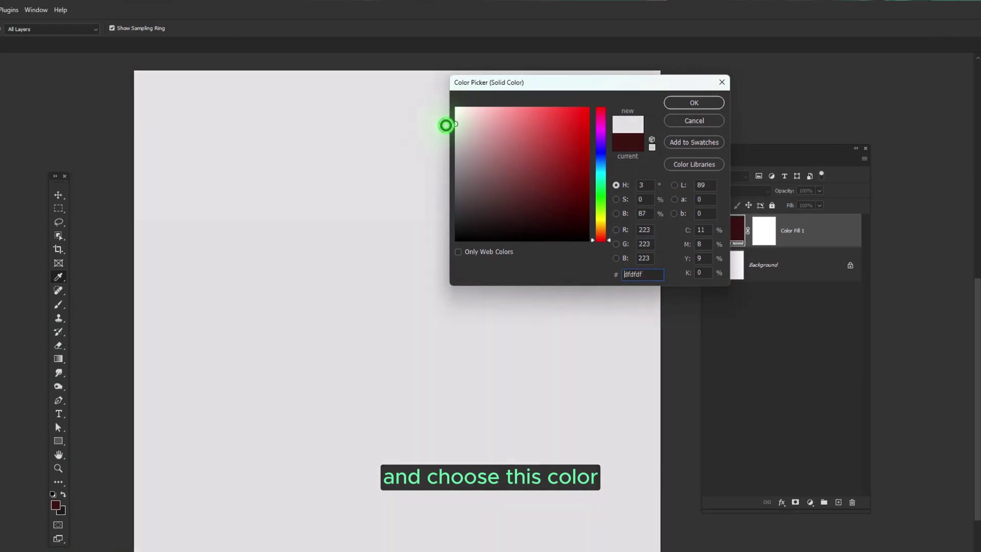
{"action": "left_click", "coordinate": [694, 105]}
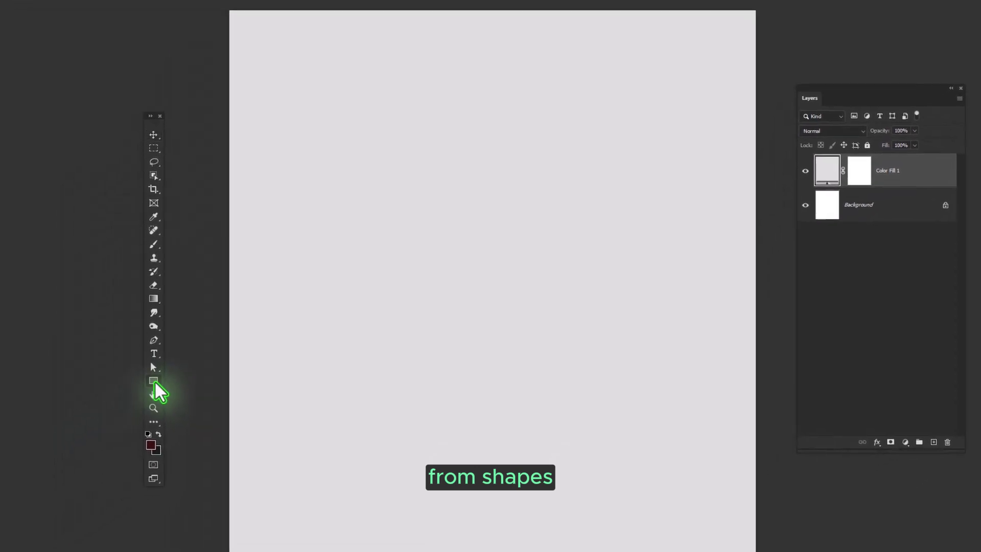
- Draw a 565×878 px black rectangle in the canvas centre with 34 px rounded corners
{"action": "right_click", "coordinate": [154, 383]}
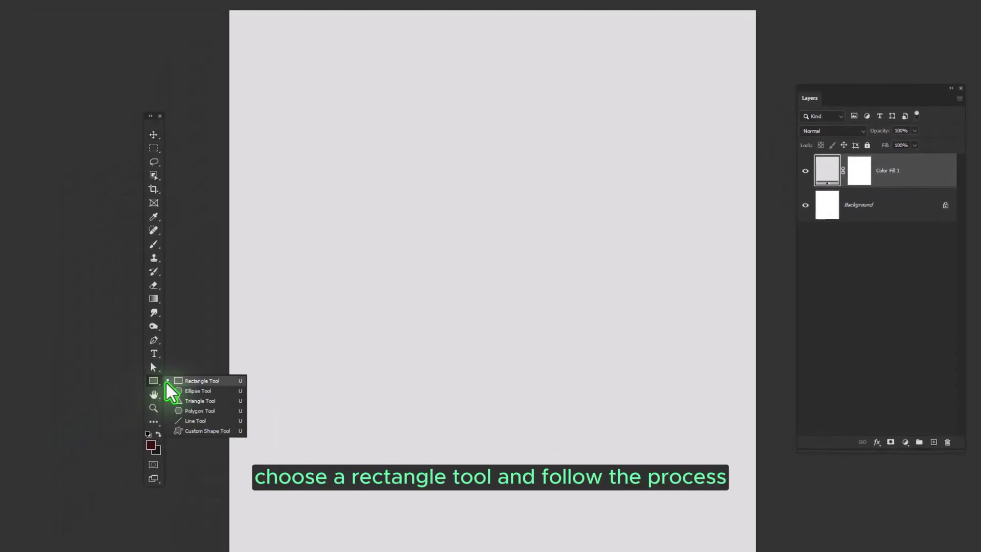
{"action": "left_click", "coordinate": [205, 379]}
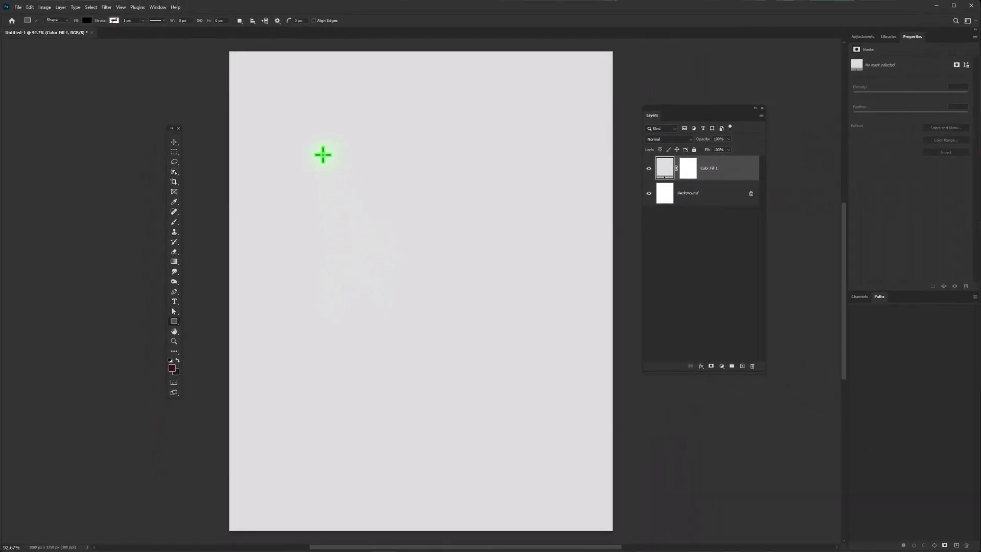
{"action": "left_click_drag", "start_coordinate": [353, 205], "coordinate": [525, 453]}
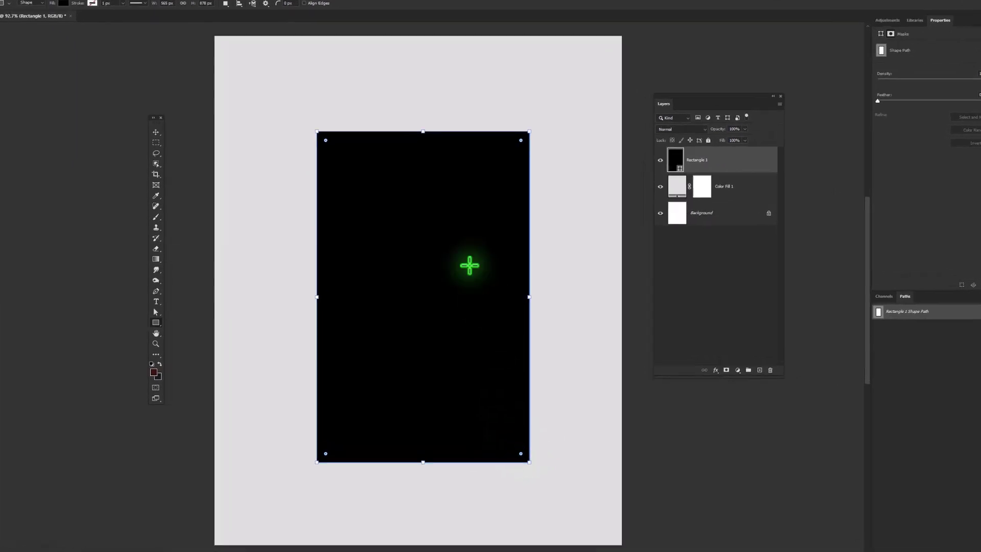
{"action": "left_click_drag", "start_coordinate": [539, 84], "coordinate": [529, 95]}
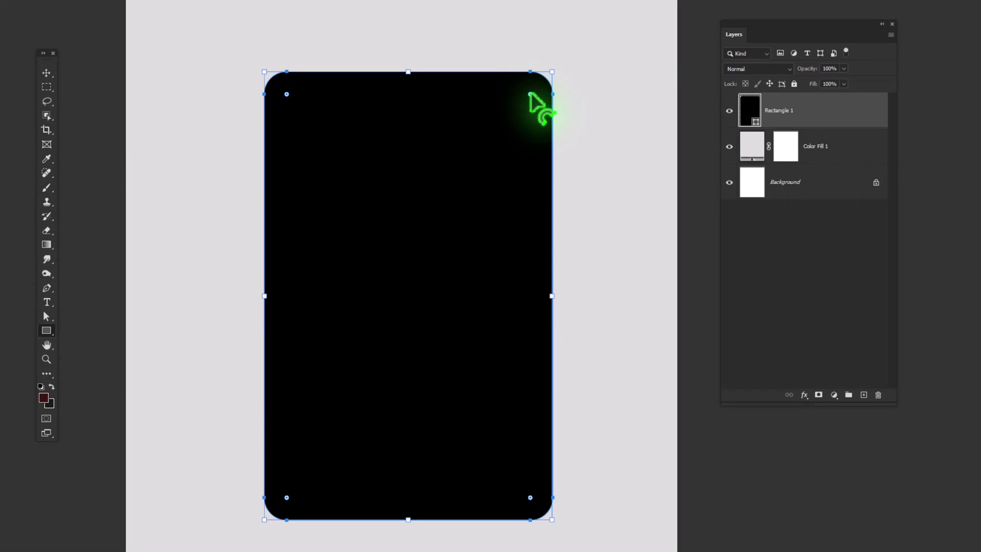
- Change Rectangle 1's fill colour to red #fa1034
{"action": "double_click", "coordinate": [757, 119]}
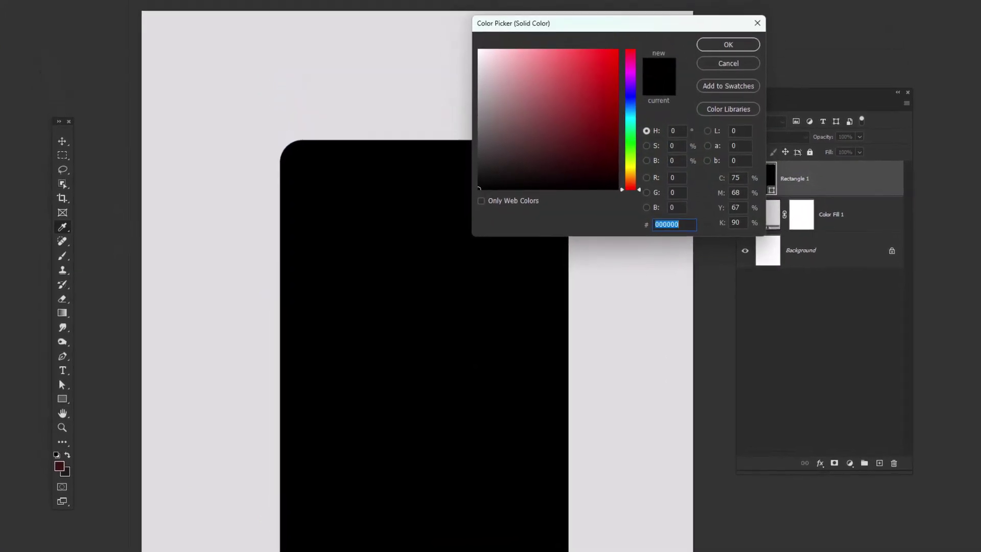
{"action": "type", "text": "fa1034"}
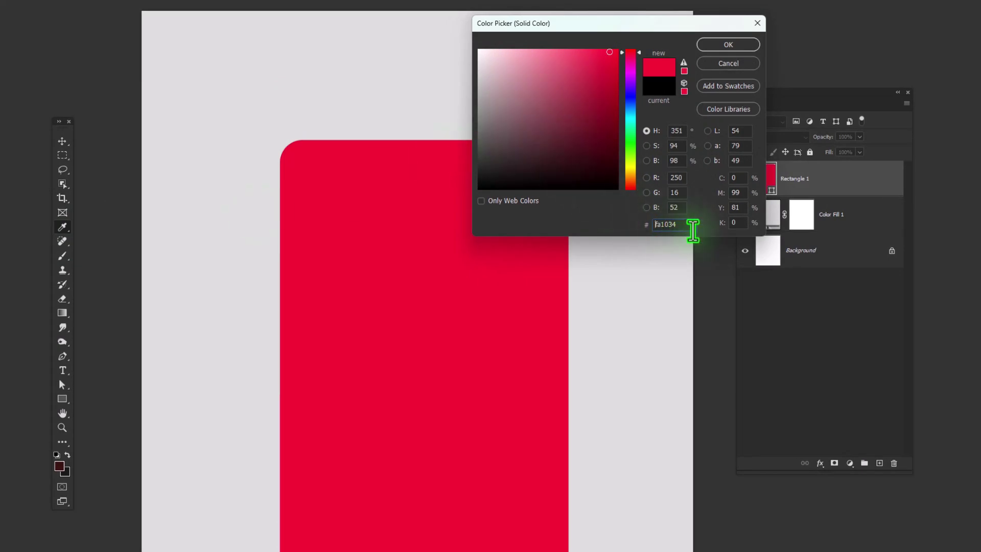
{"action": "left_click", "coordinate": [729, 45]}
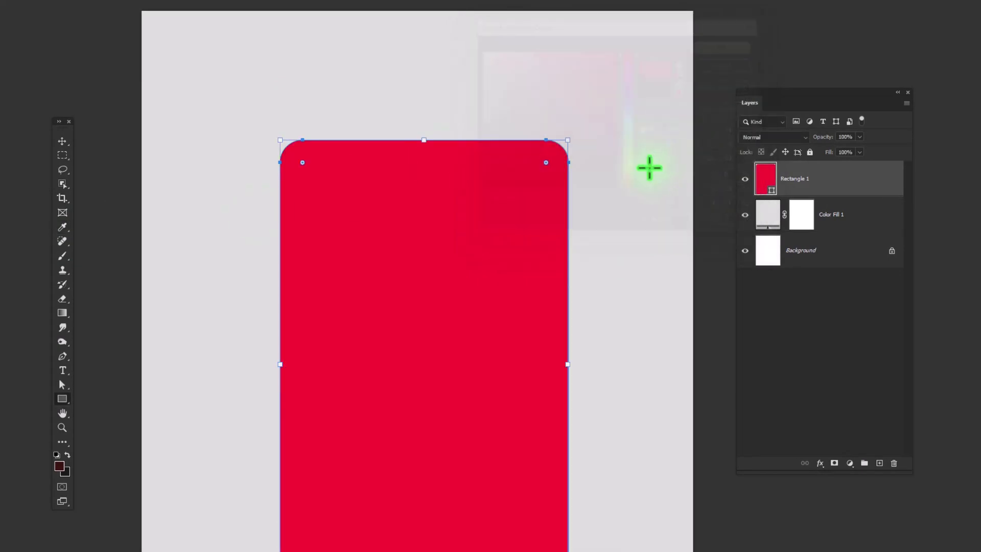
- Nudge the red rectangle slightly into position on the canvas
{"action": "left_click", "coordinate": [63, 146]}
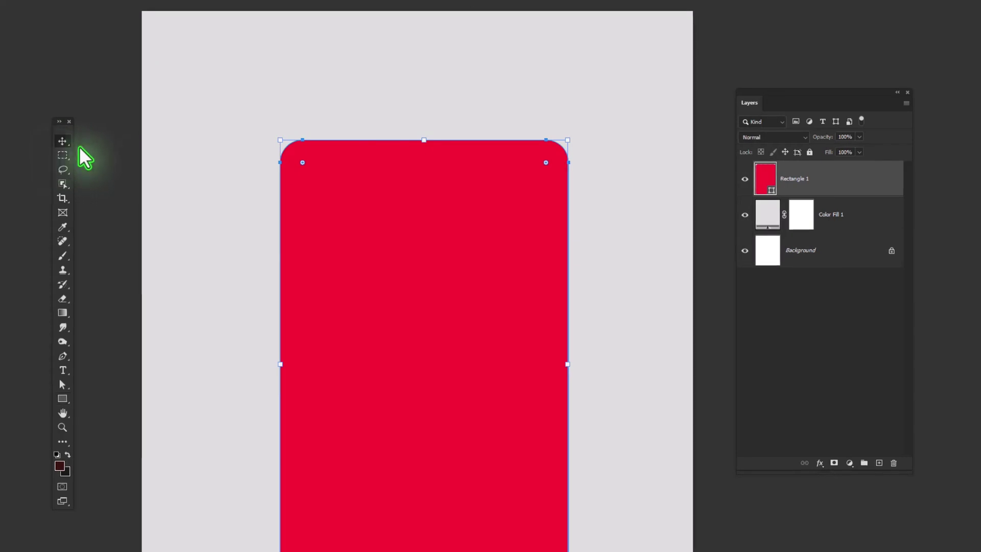
{"action": "left_click", "coordinate": [457, 307]}
{"action": "left_click_drag", "start_coordinate": [451, 277], "coordinate": [445, 249]}
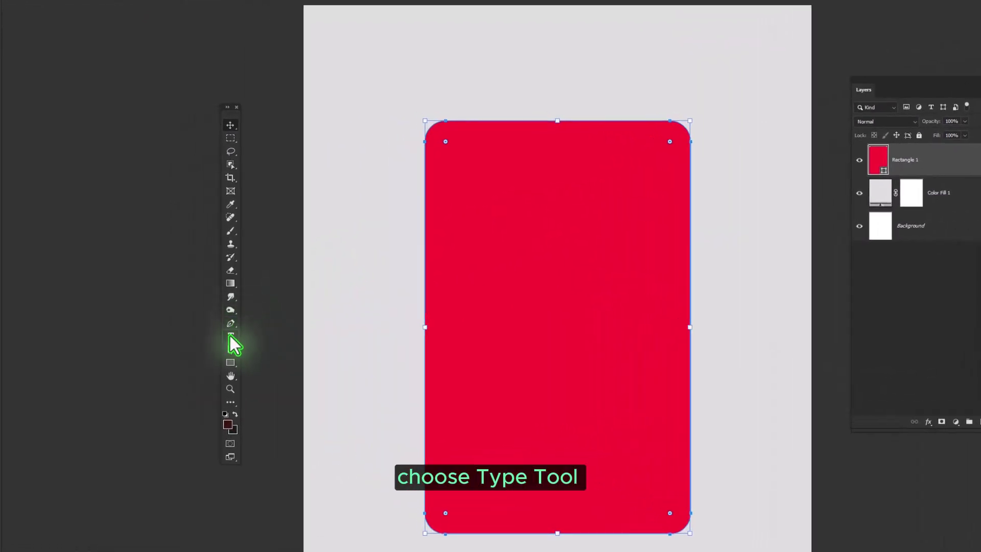
- Add white two-line 'C.RON ALDO' text and move it onto the rectangle's top-left corner
{"action": "left_click", "coordinate": [231, 336]}
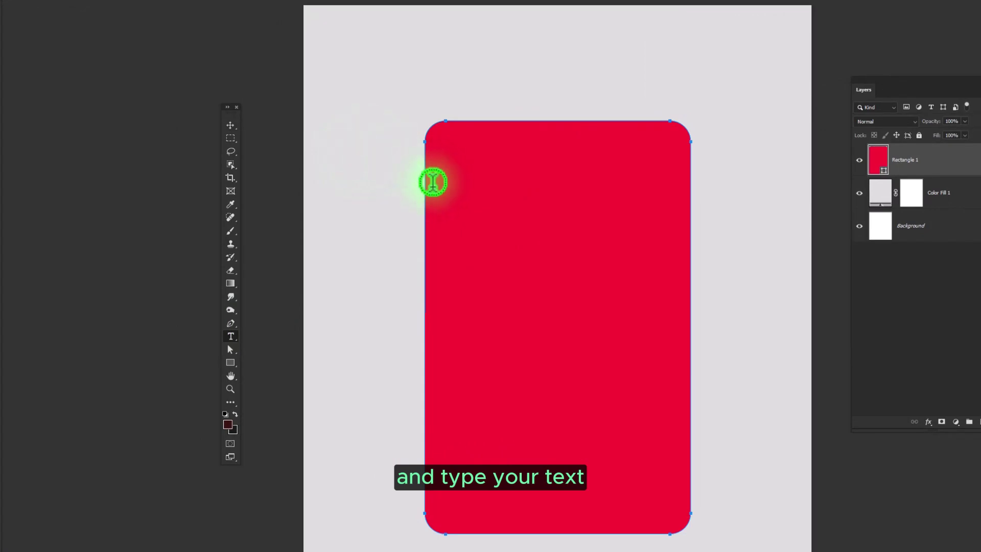
{"action": "left_click", "coordinate": [389, 67]}
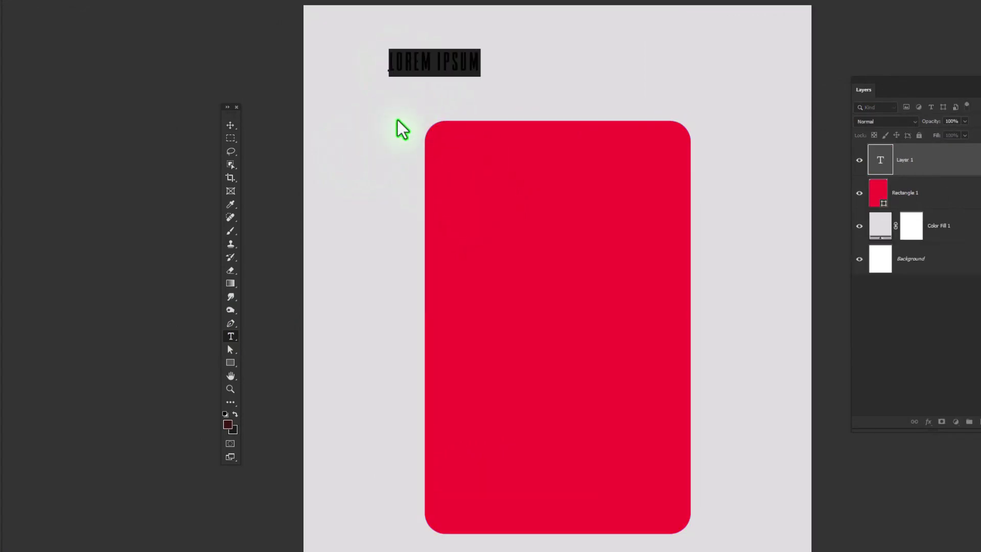
{"action": "key", "text": "Left"}
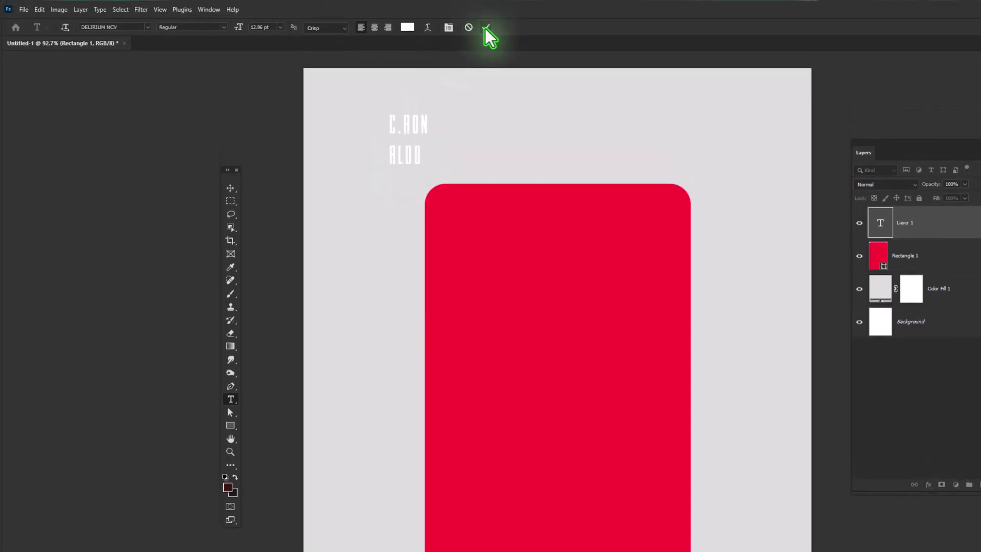
{"action": "left_click", "coordinate": [485, 28]}
{"action": "left_click", "coordinate": [230, 188]}
{"action": "left_click_drag", "start_coordinate": [398, 158], "coordinate": [685, 541]}
- Scale the C.RON ALDO text about 621% to span the rectangle, then select its characters
{"action": "left_click_drag", "start_coordinate": [610, 447], "coordinate": [603, 460]}
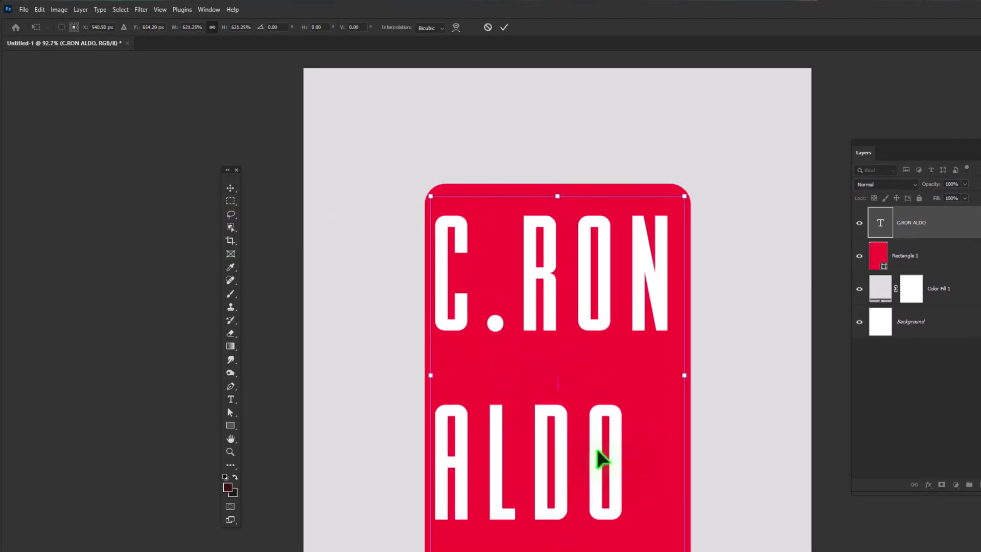
{"action": "key", "text": "Return"}
{"action": "double_click", "coordinate": [591, 344]}
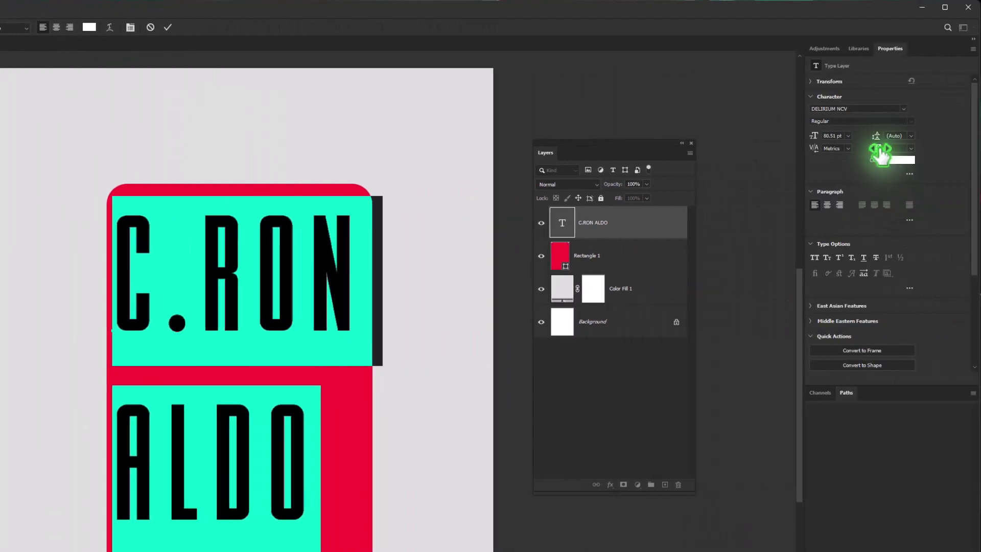
- Set the C.RON ALDO text's tracking to 0 and leading to 65 pt
{"action": "left_click", "coordinate": [911, 149]}
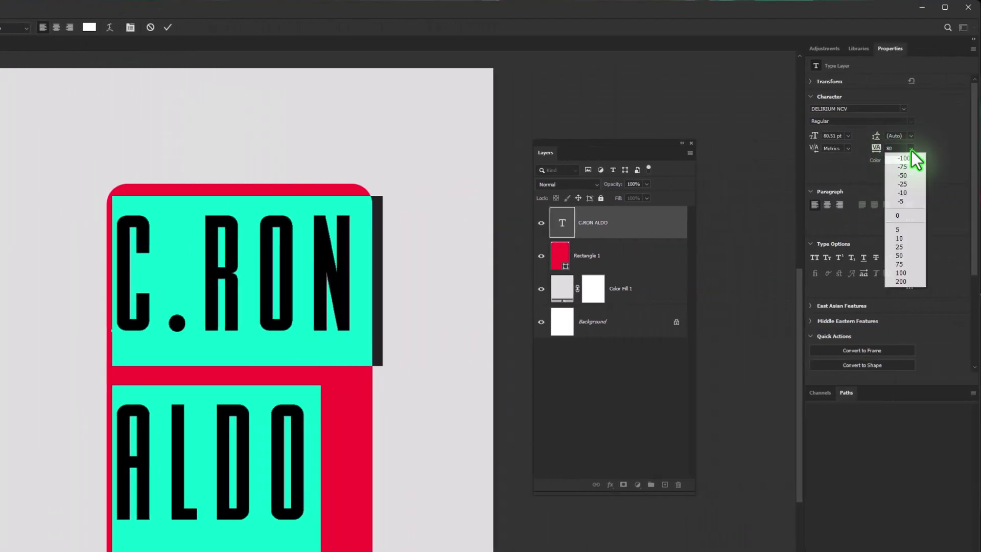
{"action": "left_click", "coordinate": [902, 215]}
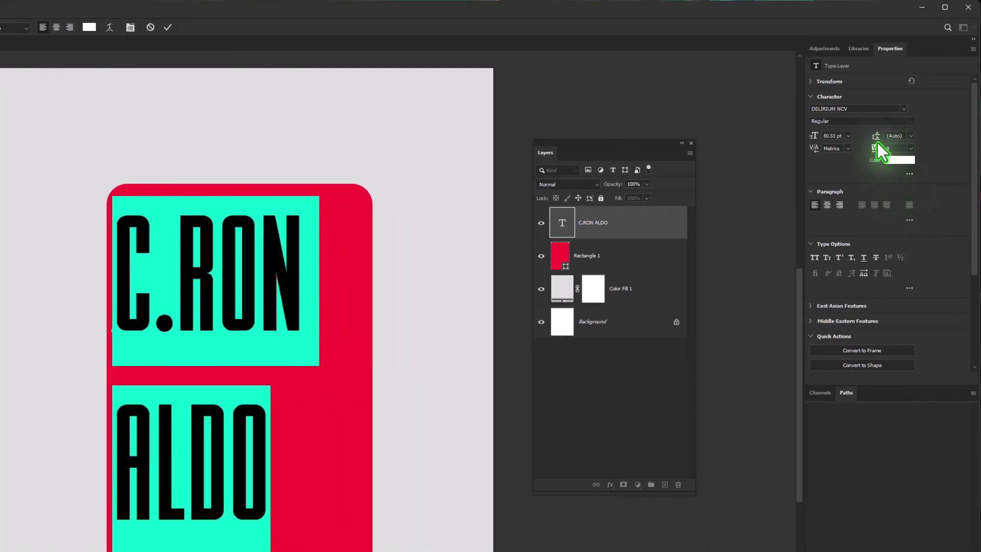
{"action": "left_click_drag", "start_coordinate": [876, 137], "coordinate": [861, 144]}
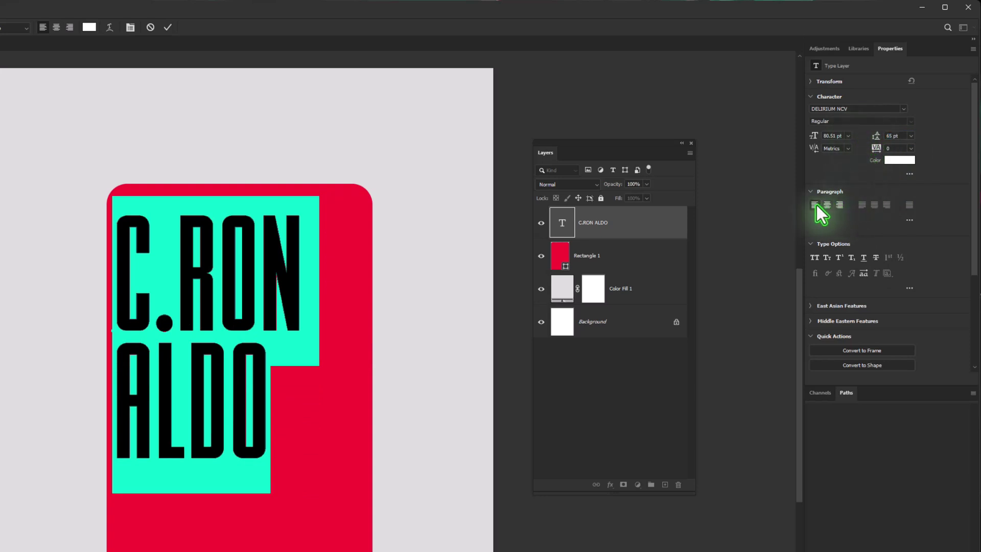
- Widen the tracking on ALDO so both lines share one width
{"action": "double_click", "coordinate": [170, 412]}
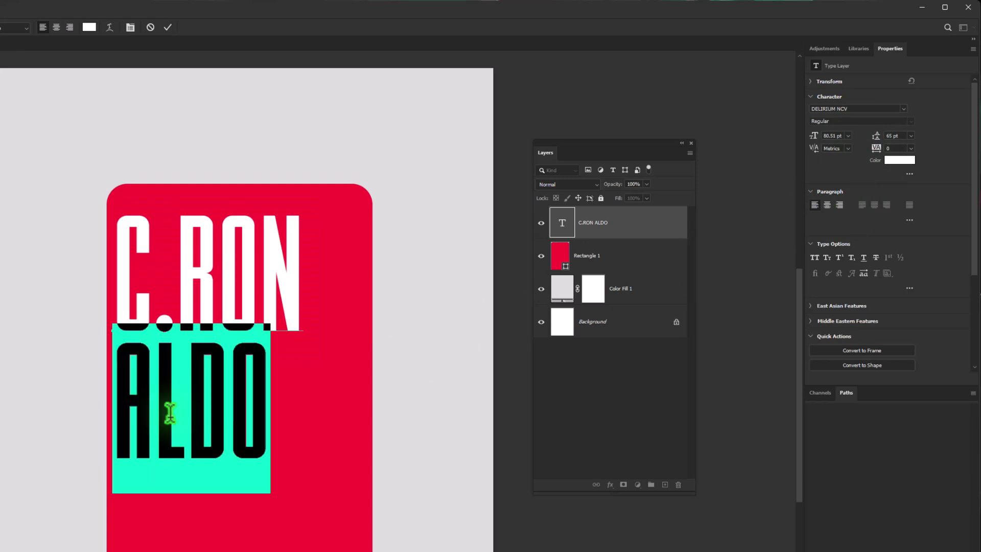
{"action": "left_click_drag", "start_coordinate": [875, 149], "coordinate": [880, 156]}
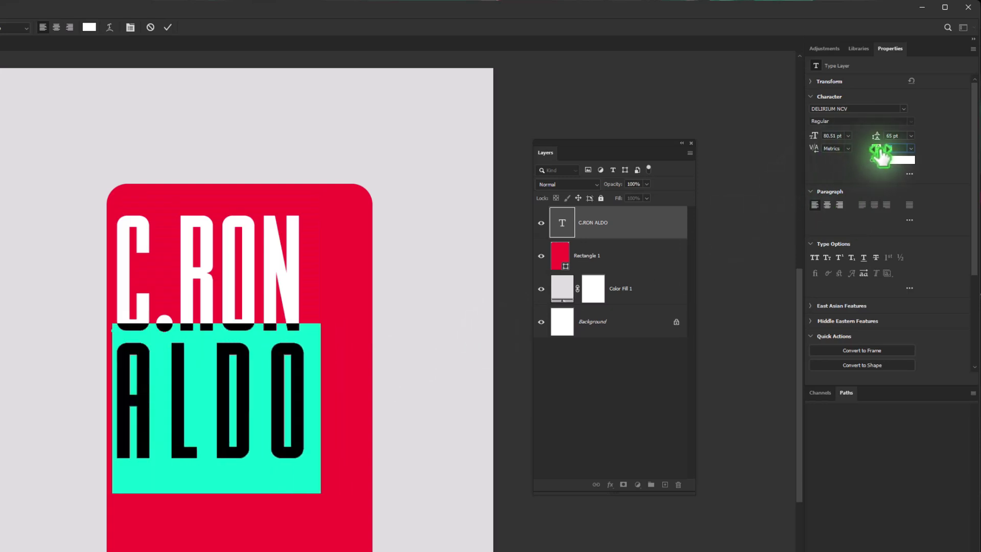
{"action": "left_click", "coordinate": [168, 28]}
- Scale the C.RON ALDO text to about 126% and reposition it to nearly fill the card
{"action": "key", "text": "v"}
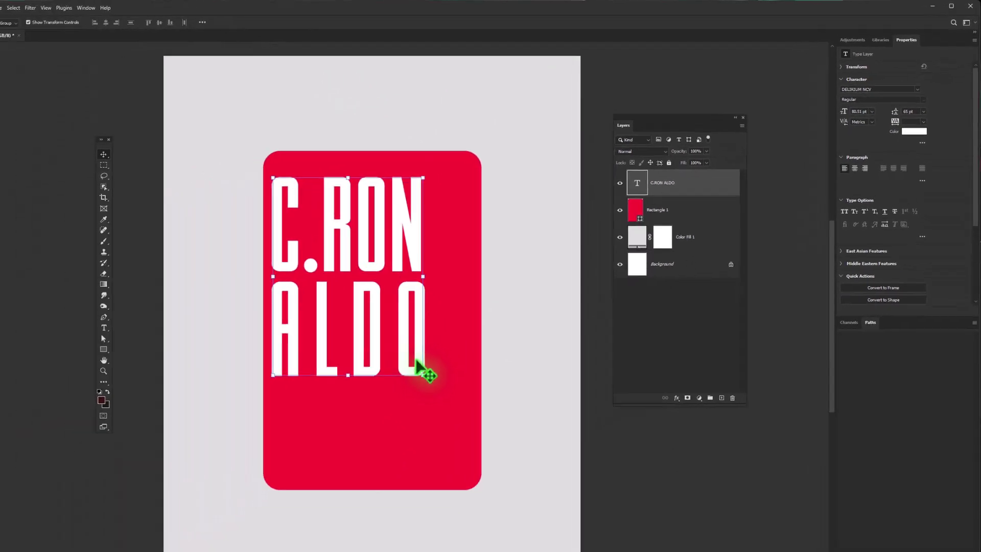
{"action": "key", "text": "ctrl+t"}
{"action": "left_click_drag", "start_coordinate": [421, 376], "coordinate": [443, 425]}
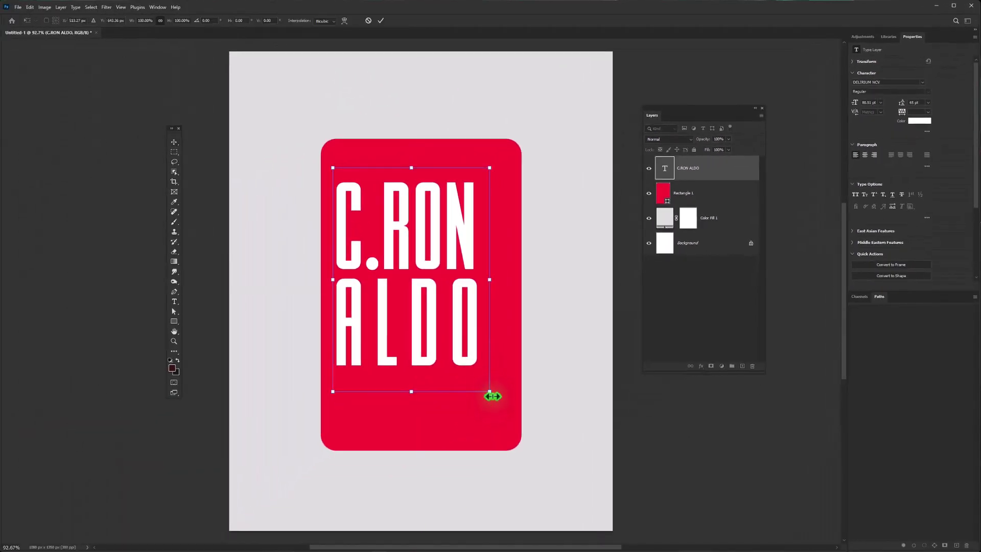
{"action": "left_click_drag", "start_coordinate": [492, 396], "coordinate": [530, 451]}
{"action": "left_click_drag", "start_coordinate": [486, 384], "coordinate": [481, 356]}
{"action": "key", "text": "Return"}
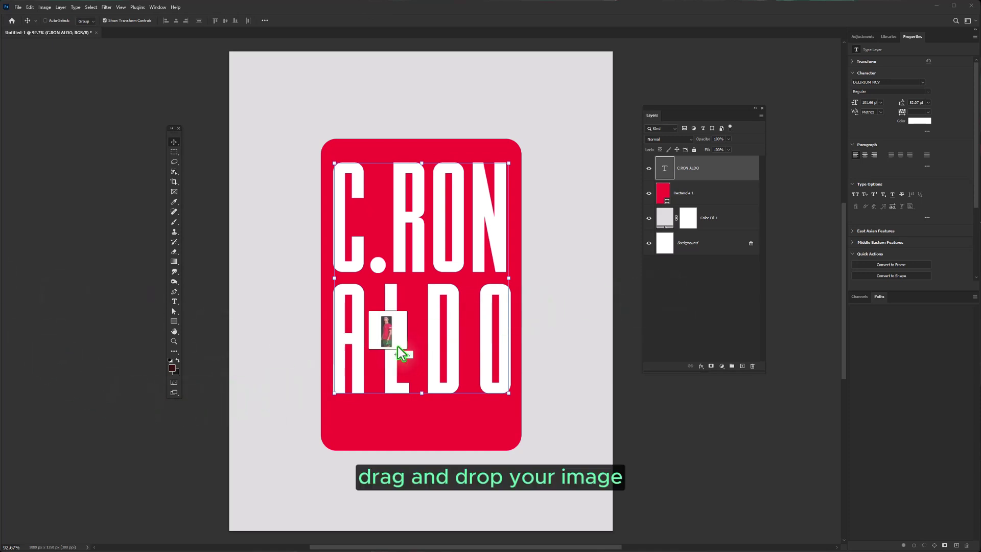
- Place the footballer photo as a smart object, sized and positioned over the red card
{"action": "left_click_drag", "start_coordinate": [410, 346], "coordinate": [412, 346]}
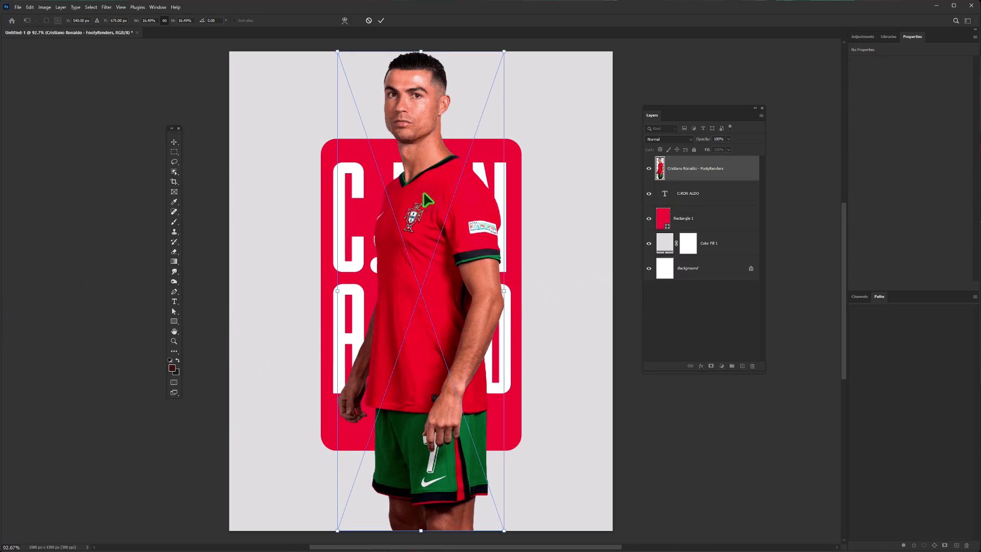
{"action": "left_click_drag", "start_coordinate": [423, 191], "coordinate": [409, 275]}
{"action": "key", "text": "Return"}
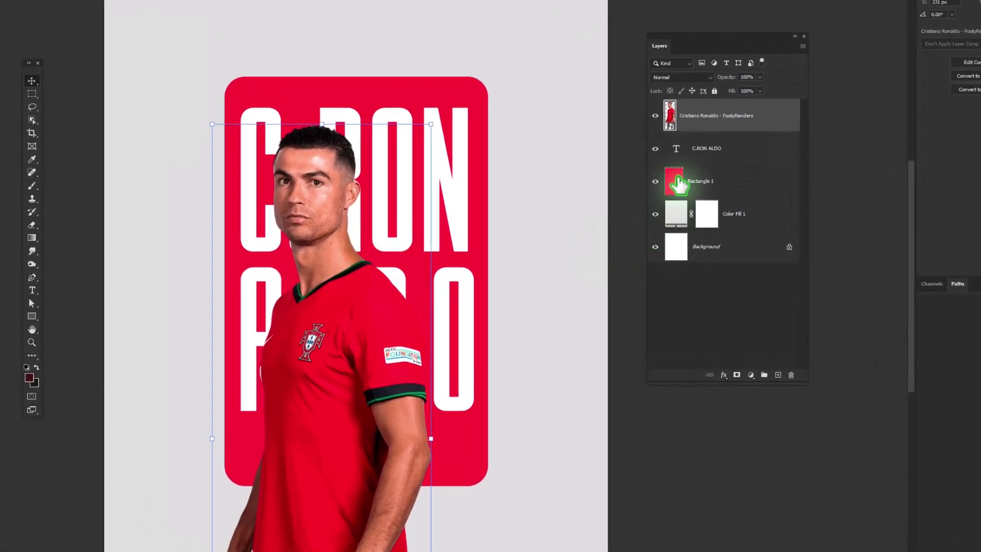
{"action": "left_click", "coordinate": [677, 185]}
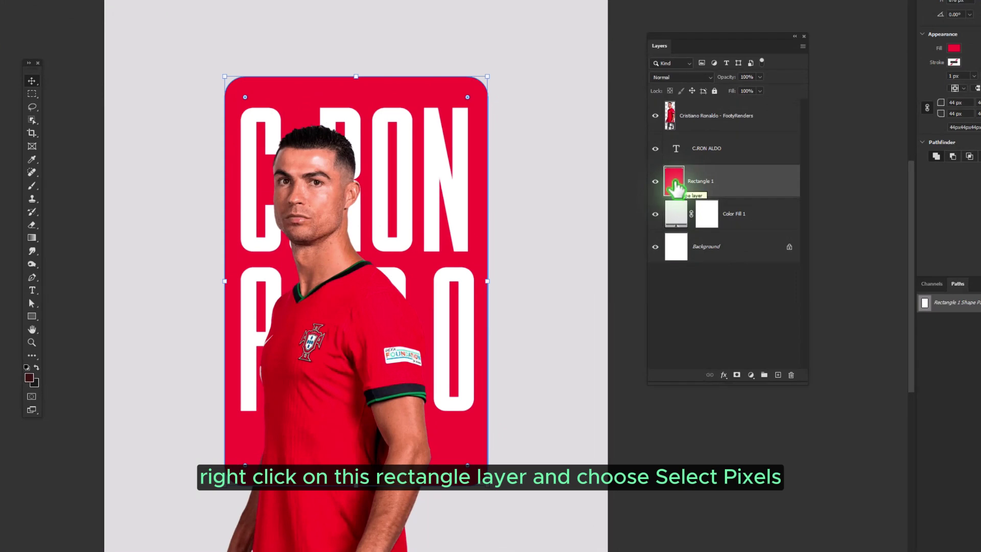
- Load Rectangle 1's pixels as a selection and apply it as the footballer photo's layer mask
{"action": "right_click", "coordinate": [675, 182]}
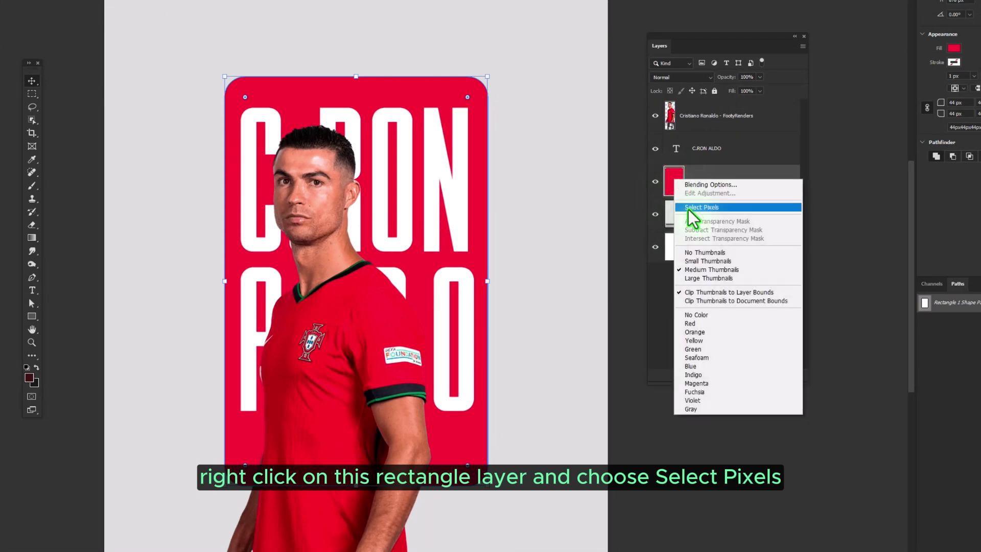
{"action": "left_click", "coordinate": [707, 207]}
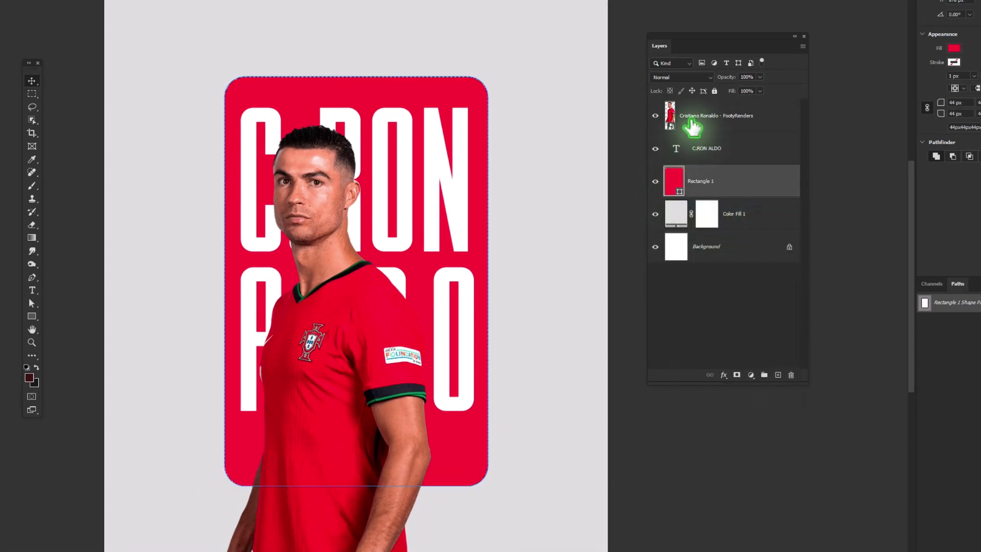
{"action": "left_click", "coordinate": [692, 122]}
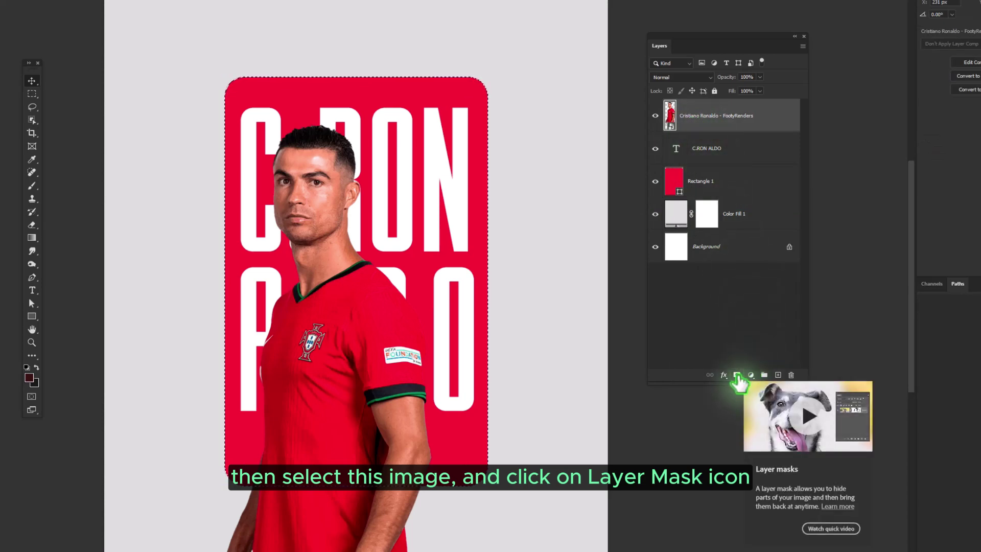
{"action": "left_click", "coordinate": [737, 376]}
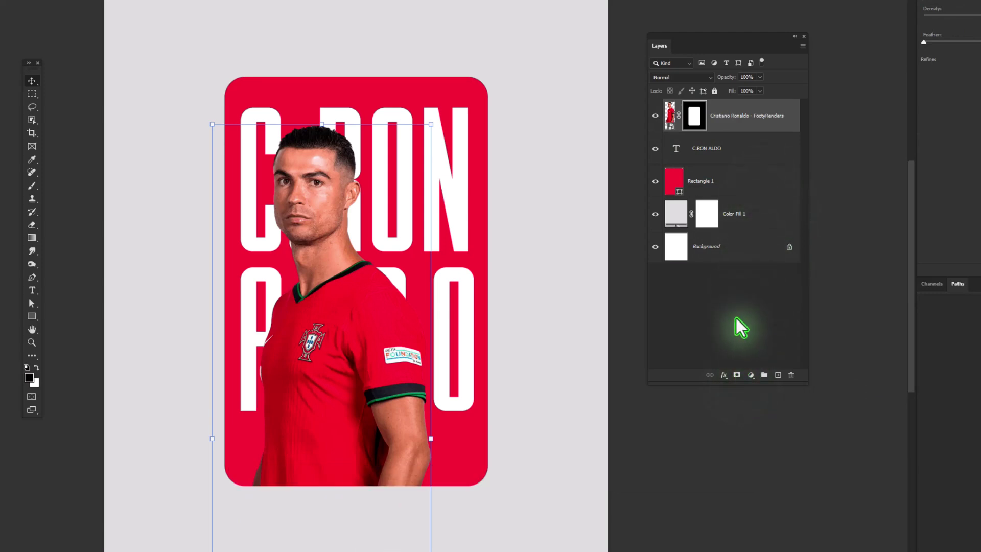
{"action": "left_click", "coordinate": [750, 375]}
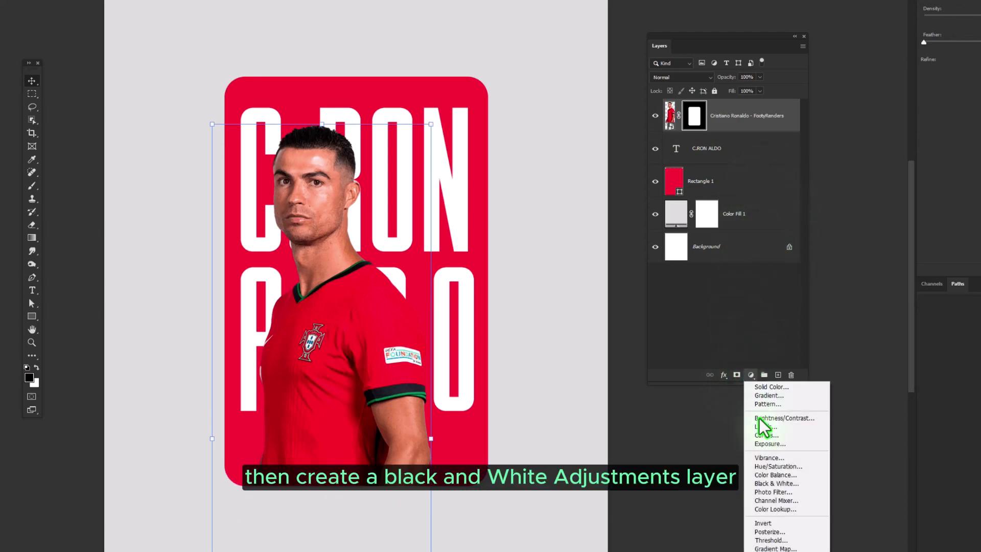
- Add a Black & White adjustment clipped to the footballer photo and select its mask
{"action": "left_click", "coordinate": [766, 485]}
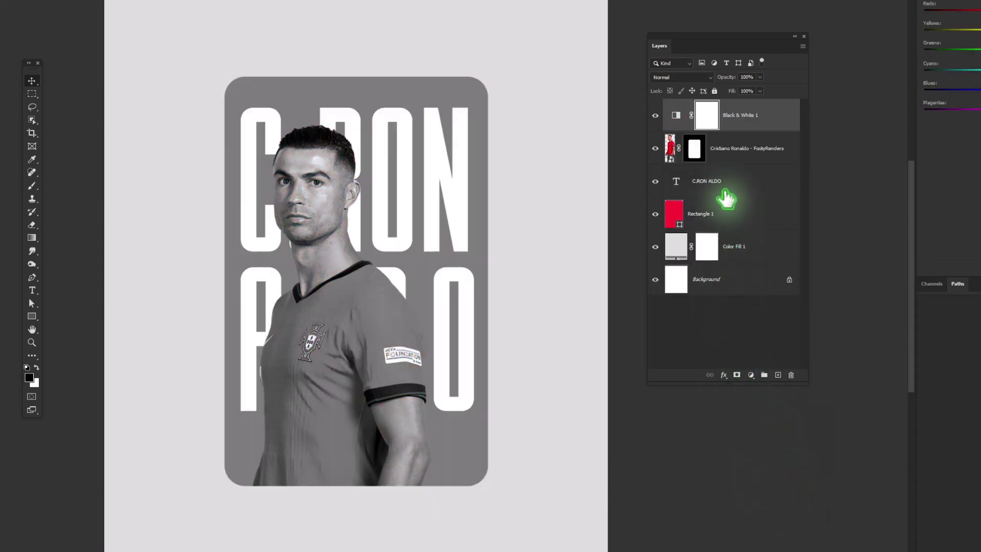
{"action": "right_click", "coordinate": [729, 127]}
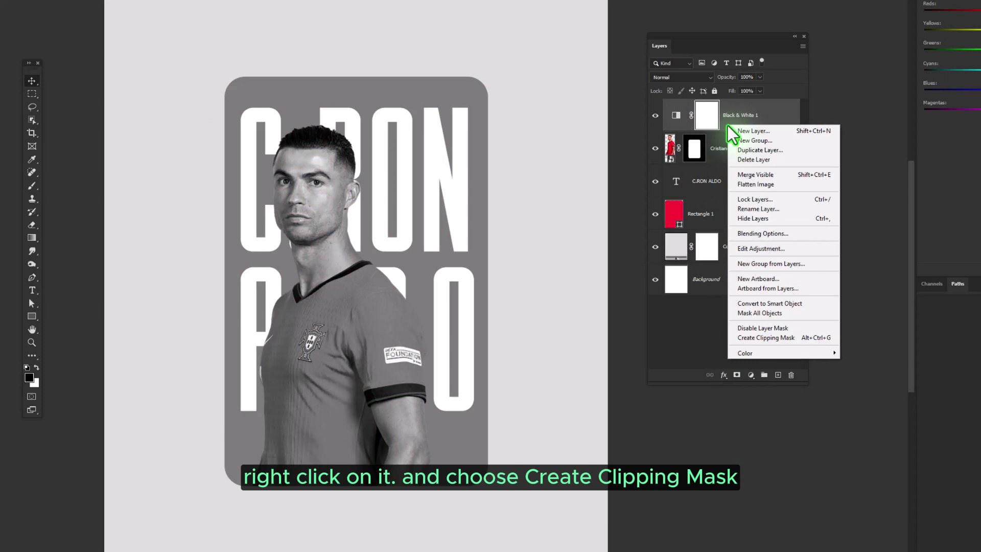
{"action": "left_click", "coordinate": [766, 338]}
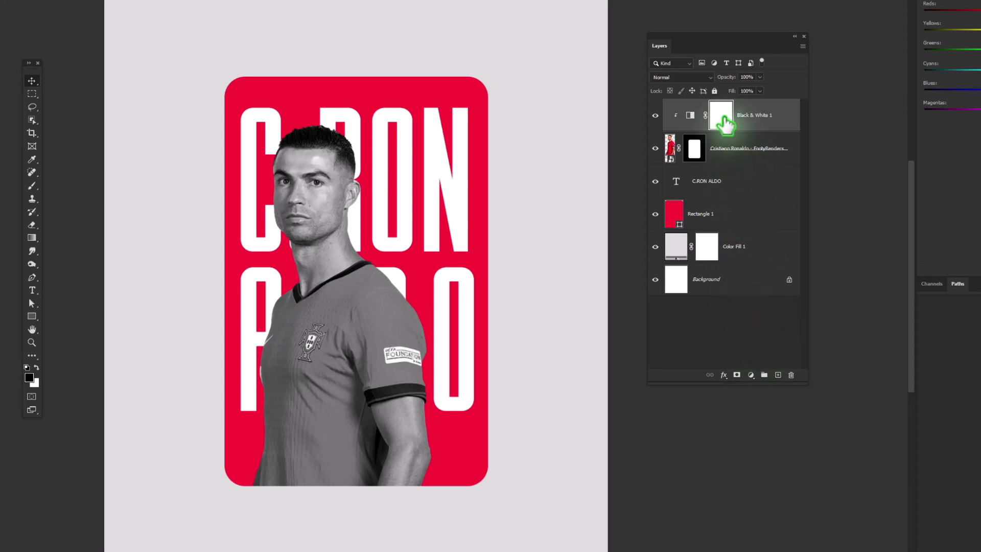
{"action": "left_click", "coordinate": [723, 118]}
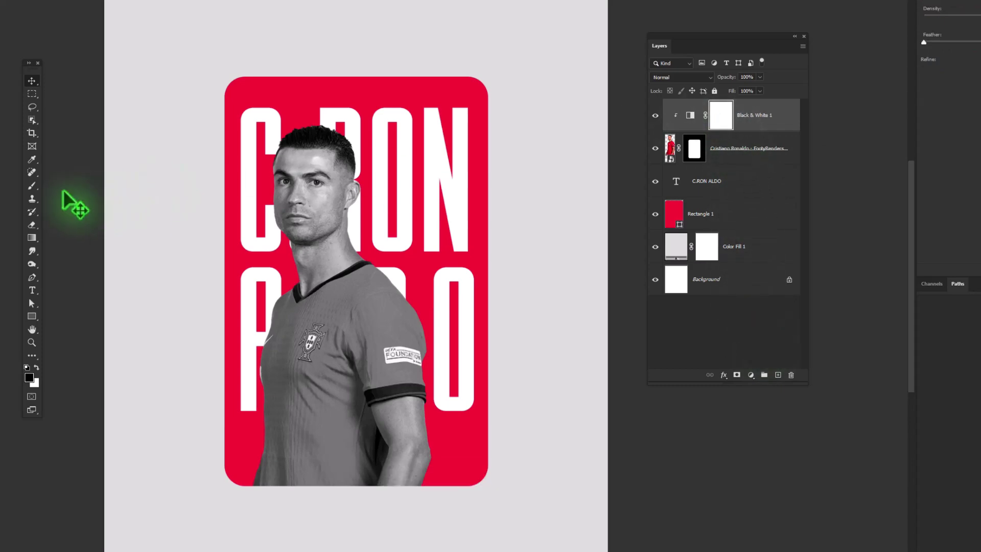
- Paint black on the Black & White mask over the jersey crest to restore its colours
{"action": "left_click", "coordinate": [32, 186]}
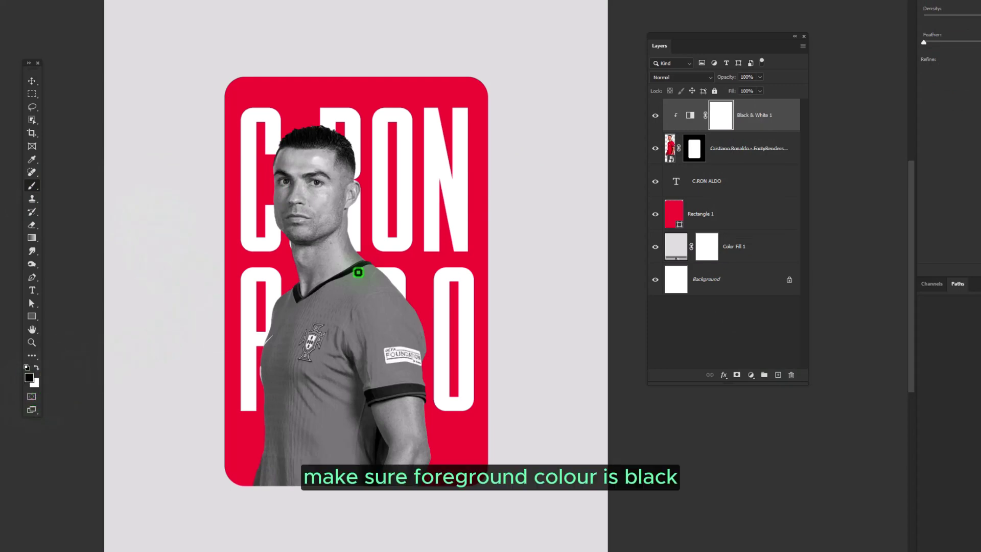
{"action": "right_click", "coordinate": [313, 345], "text": "alt"}
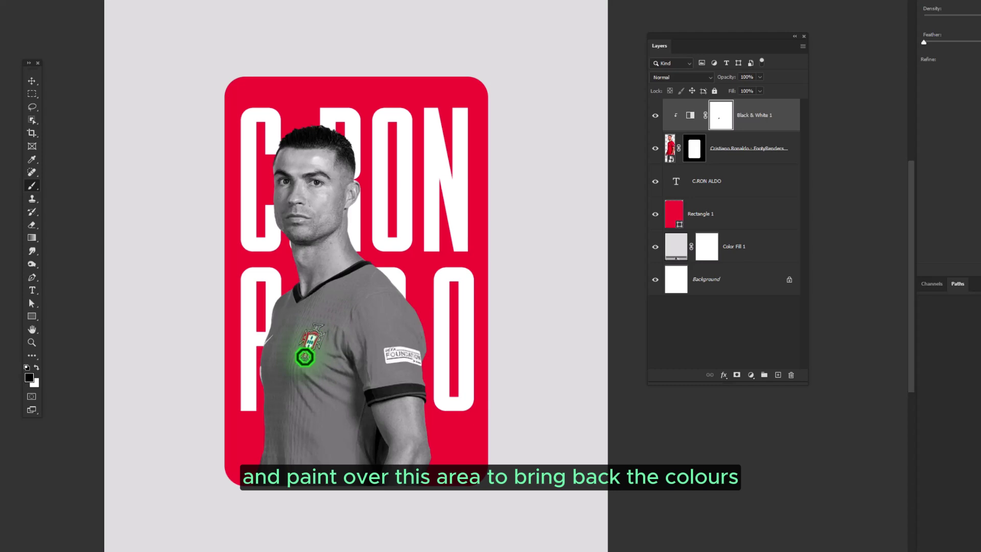
{"action": "mouse_move", "coordinate": [305, 357]}
{"action": "left_mouse_down"}
{"action": "mouse_move", "coordinate": [284, 328]}
{"action": "mouse_move", "coordinate": [306, 368]}
{"action": "mouse_move", "coordinate": [302, 358]}
{"action": "left_mouse_up"}
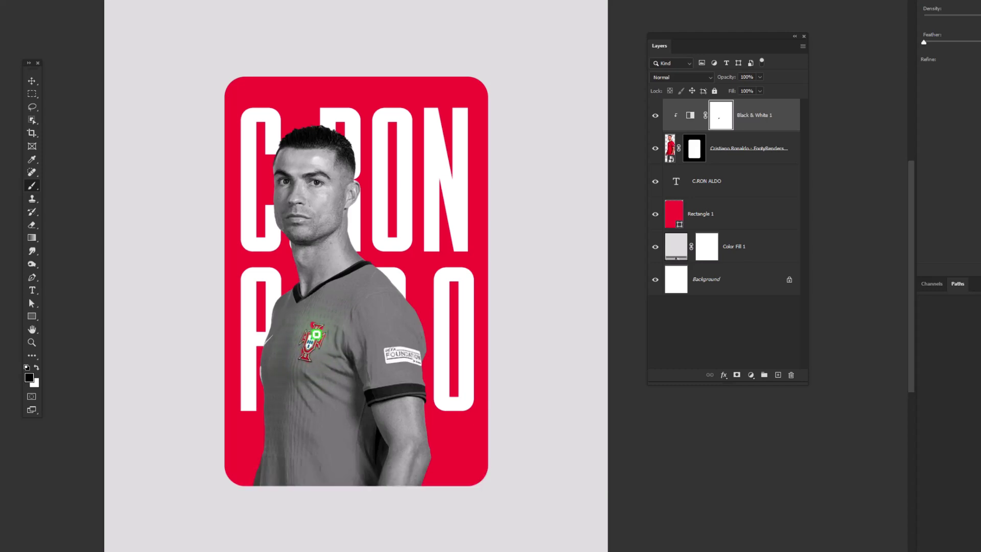
{"action": "key", "text": "x"}
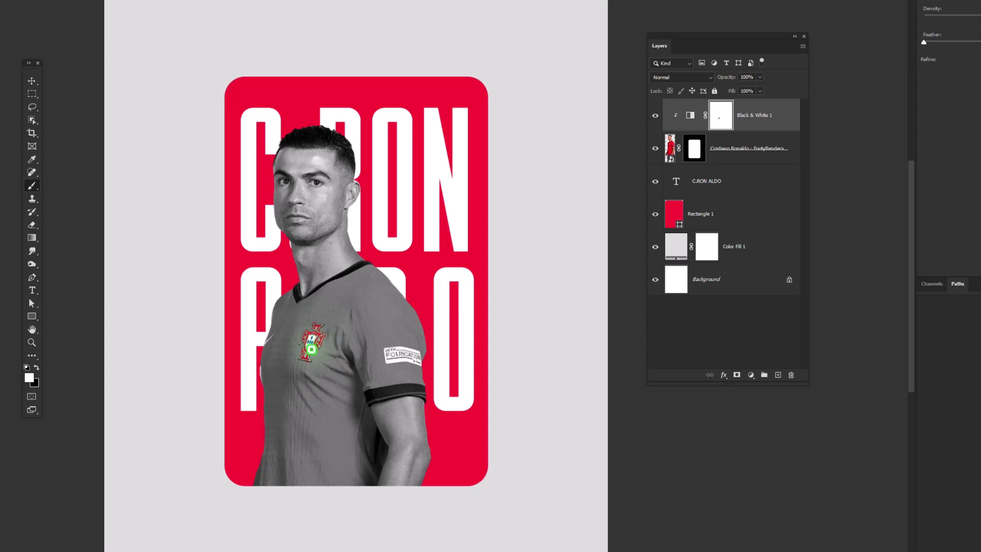
- Lower the Black & White Reds to 21 and group Rectangle 1 through Black & White 1
{"action": "left_click", "coordinate": [689, 115]}
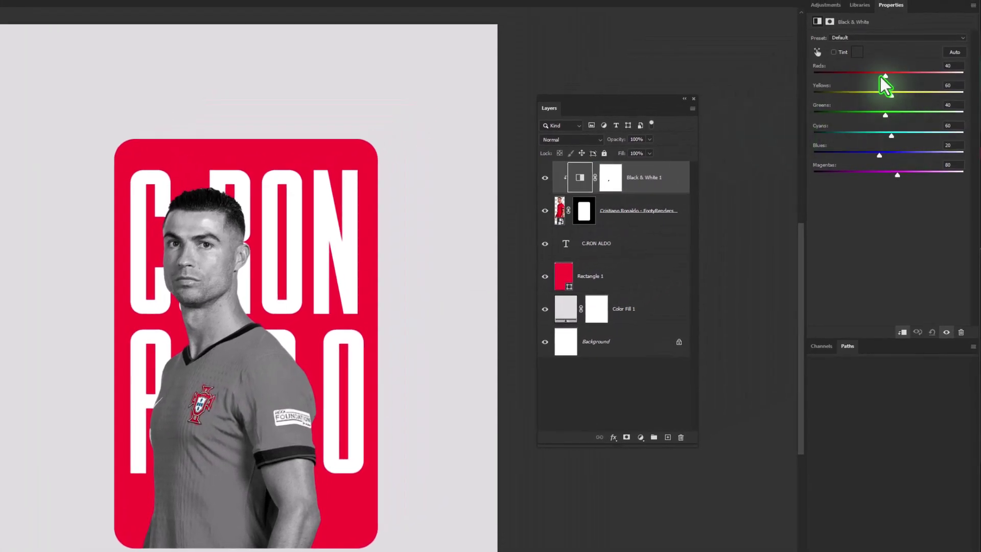
{"action": "left_click_drag", "start_coordinate": [881, 75], "coordinate": [880, 76]}
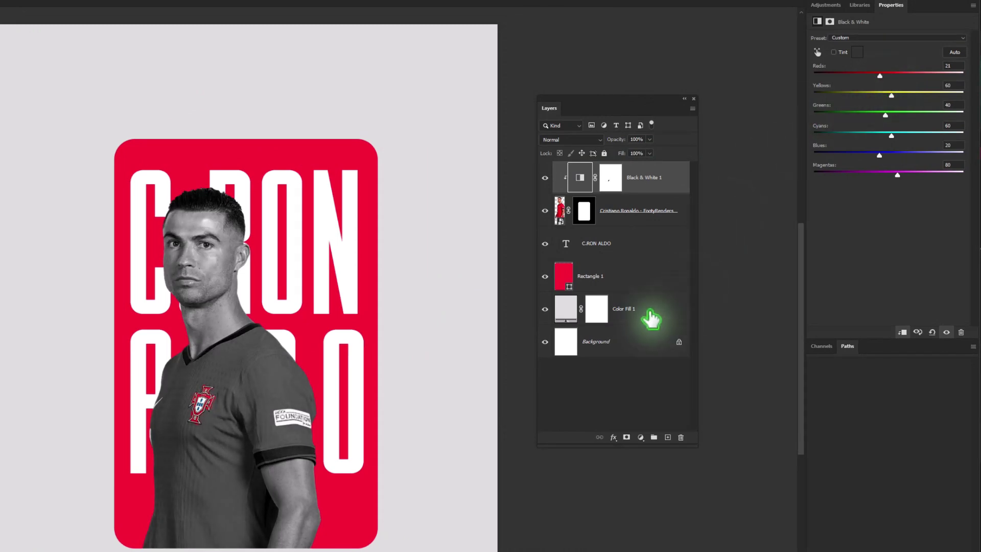
{"action": "left_click", "coordinate": [620, 290]}
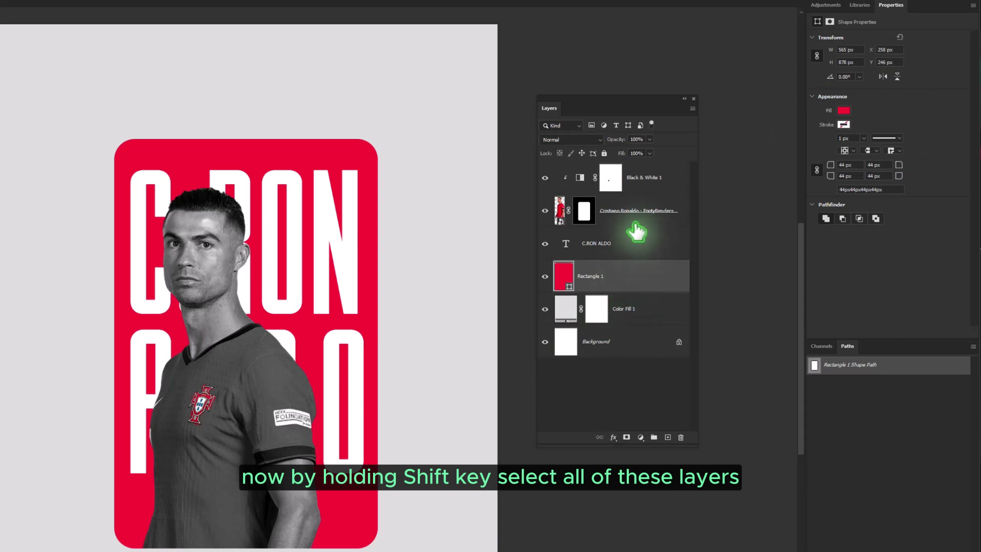
{"action": "left_click", "coordinate": [650, 184], "text": "shift"}
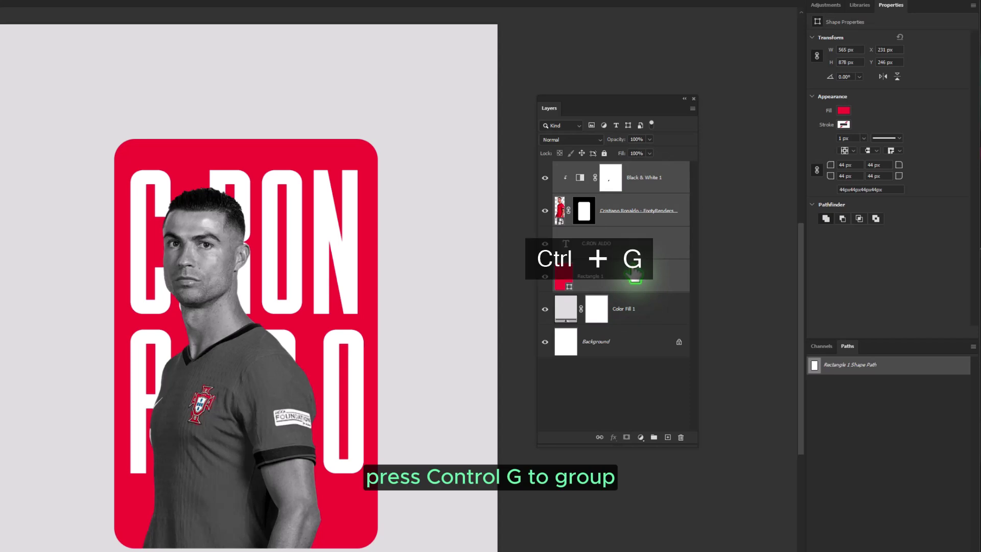
{"action": "key", "text": "ctrl+g"}
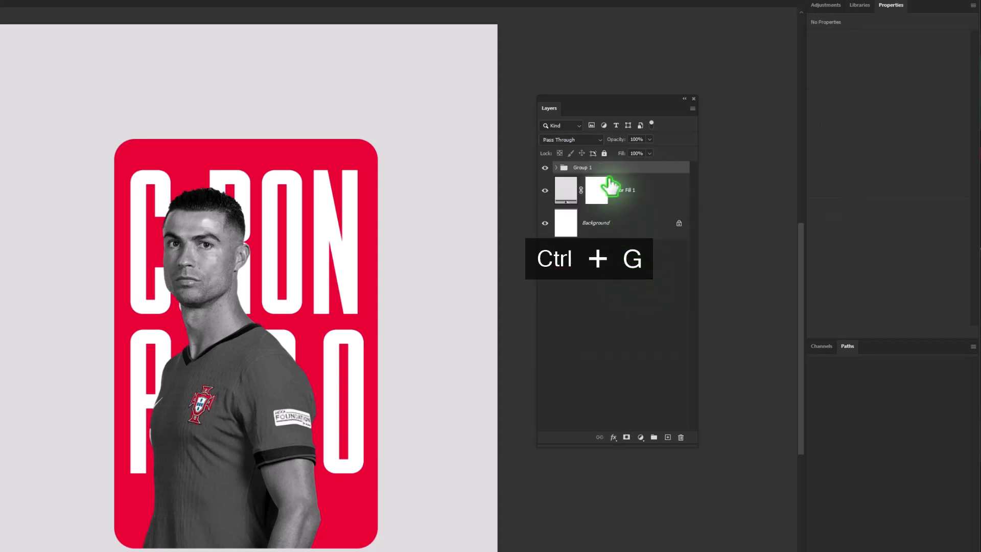
- Open the Layer Style dialog for Group 1 via Blending Options
{"action": "right_click", "coordinate": [596, 168]}
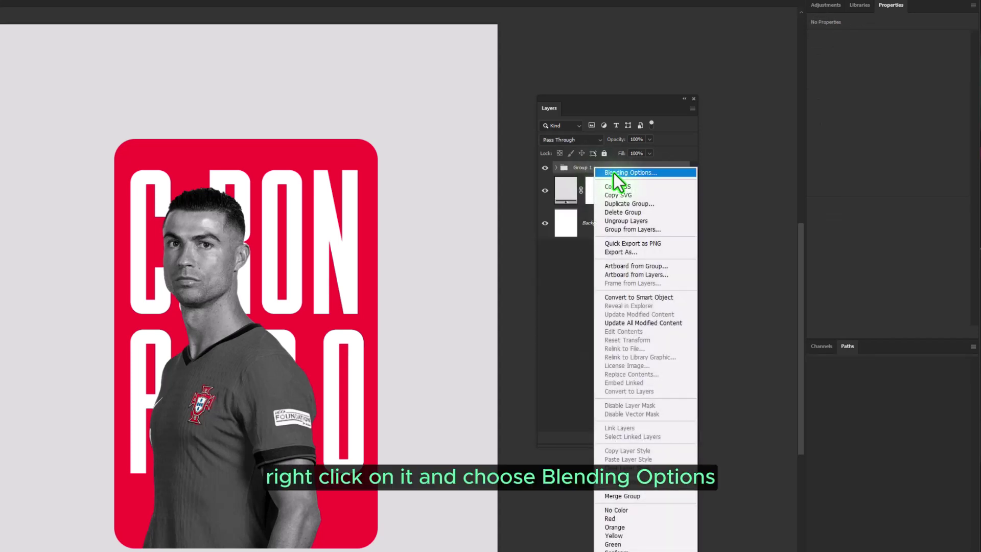
{"action": "left_click", "coordinate": [614, 174]}
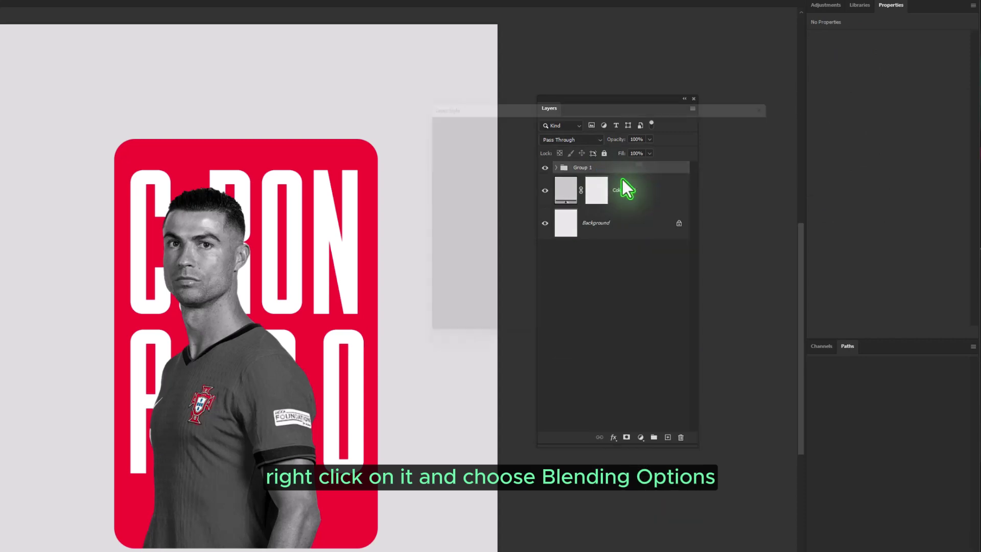